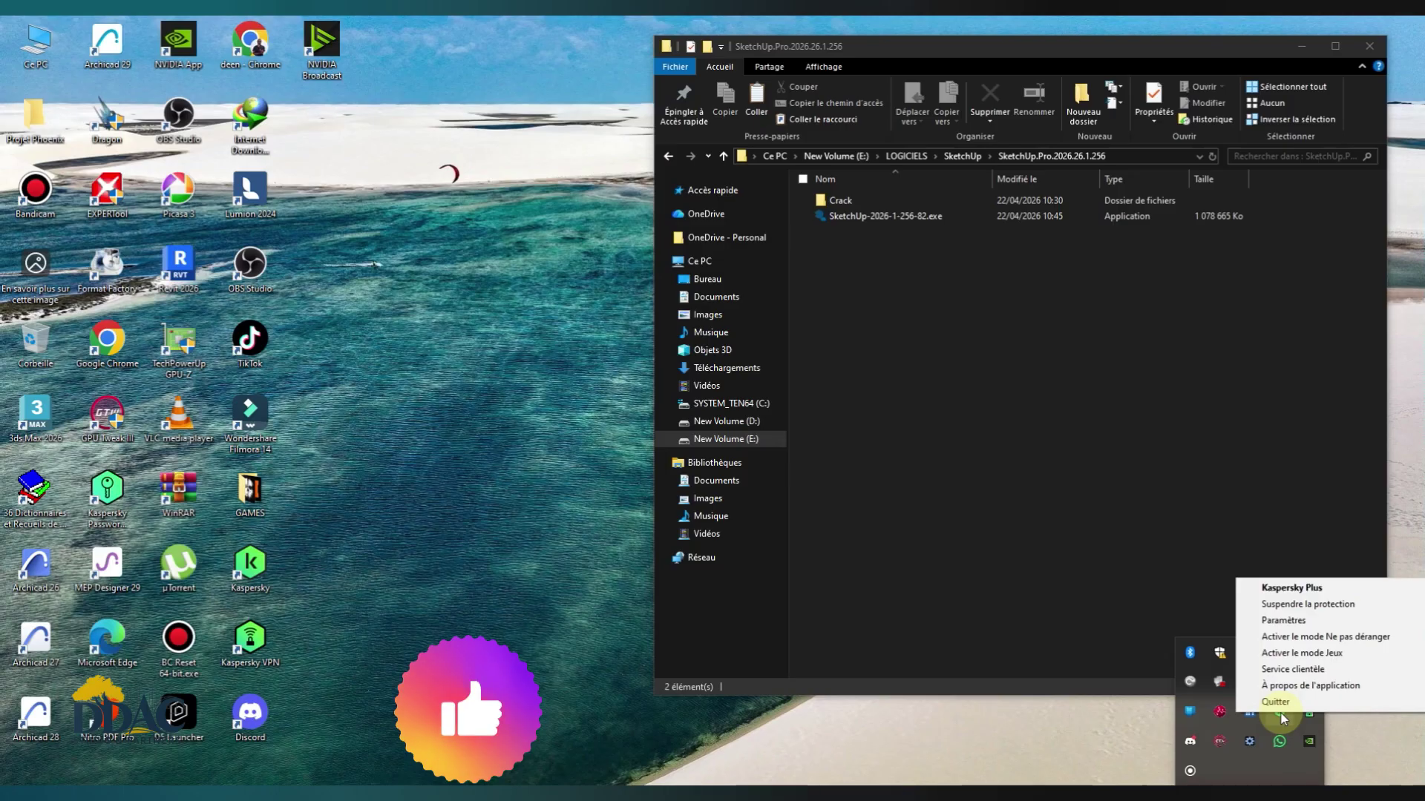
# - Suspend the Kaspersky Plus protection with the Suspendre option and refresh the desktop
pyautogui.click(1299, 604)
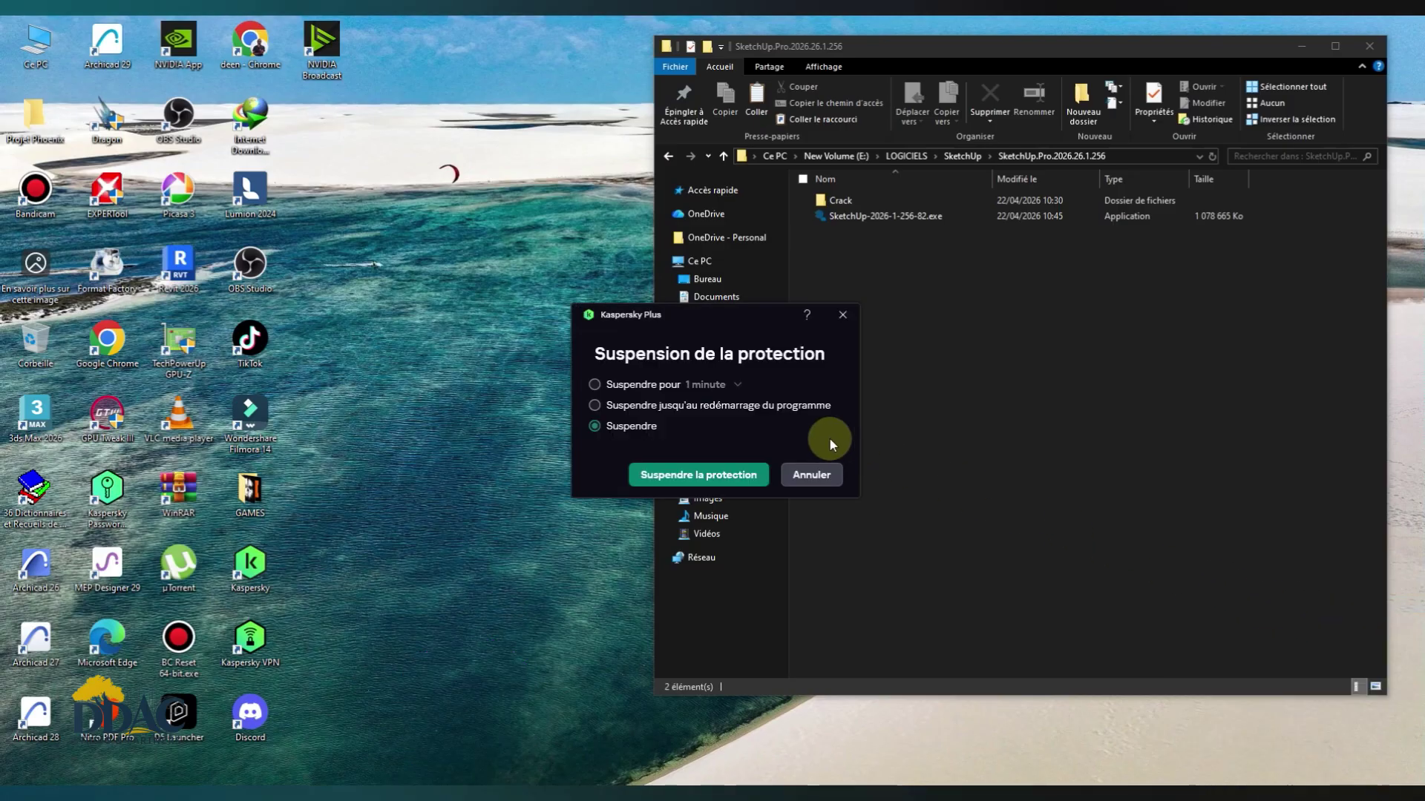
pyautogui.click(710, 477)
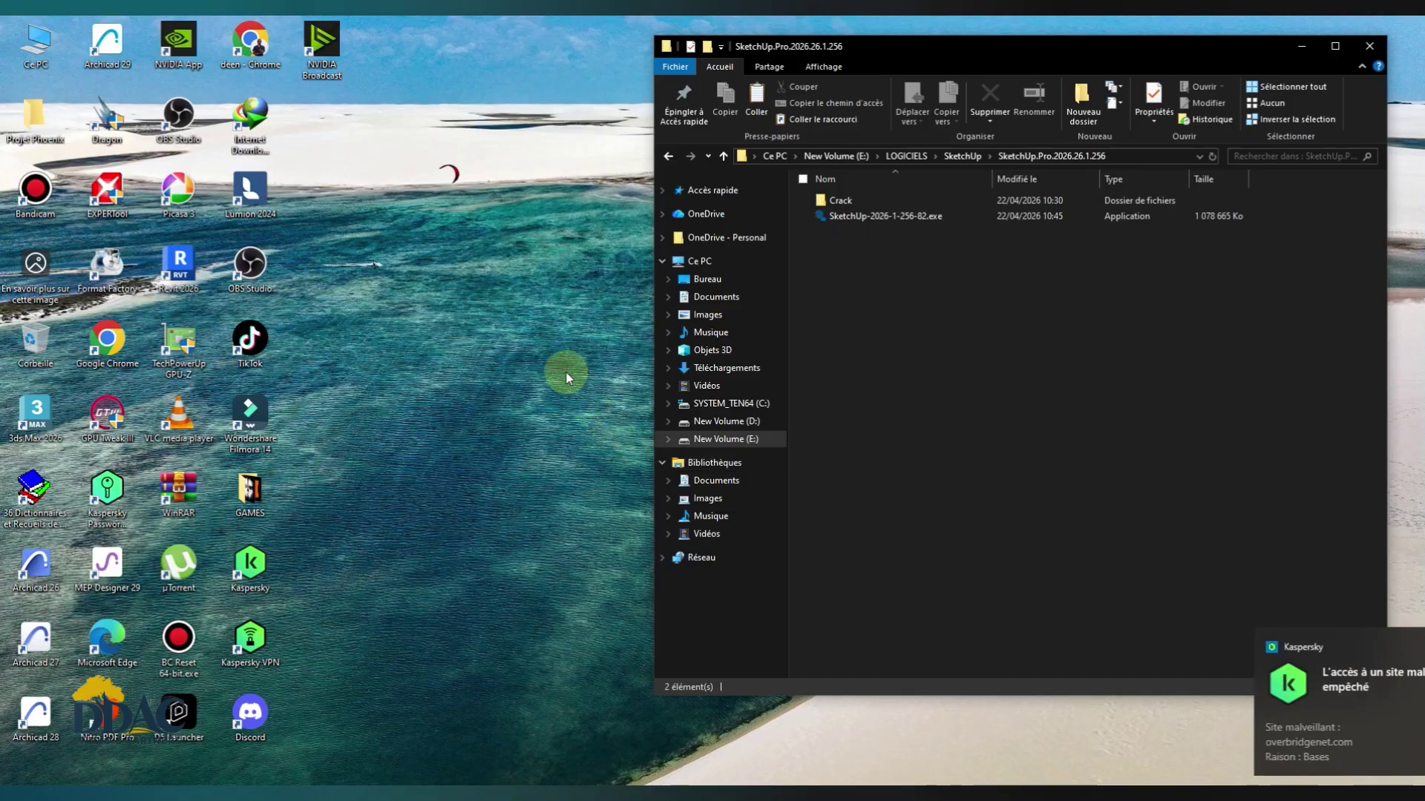
pyautogui.rightClick(513, 305)
pyautogui.click(557, 350)
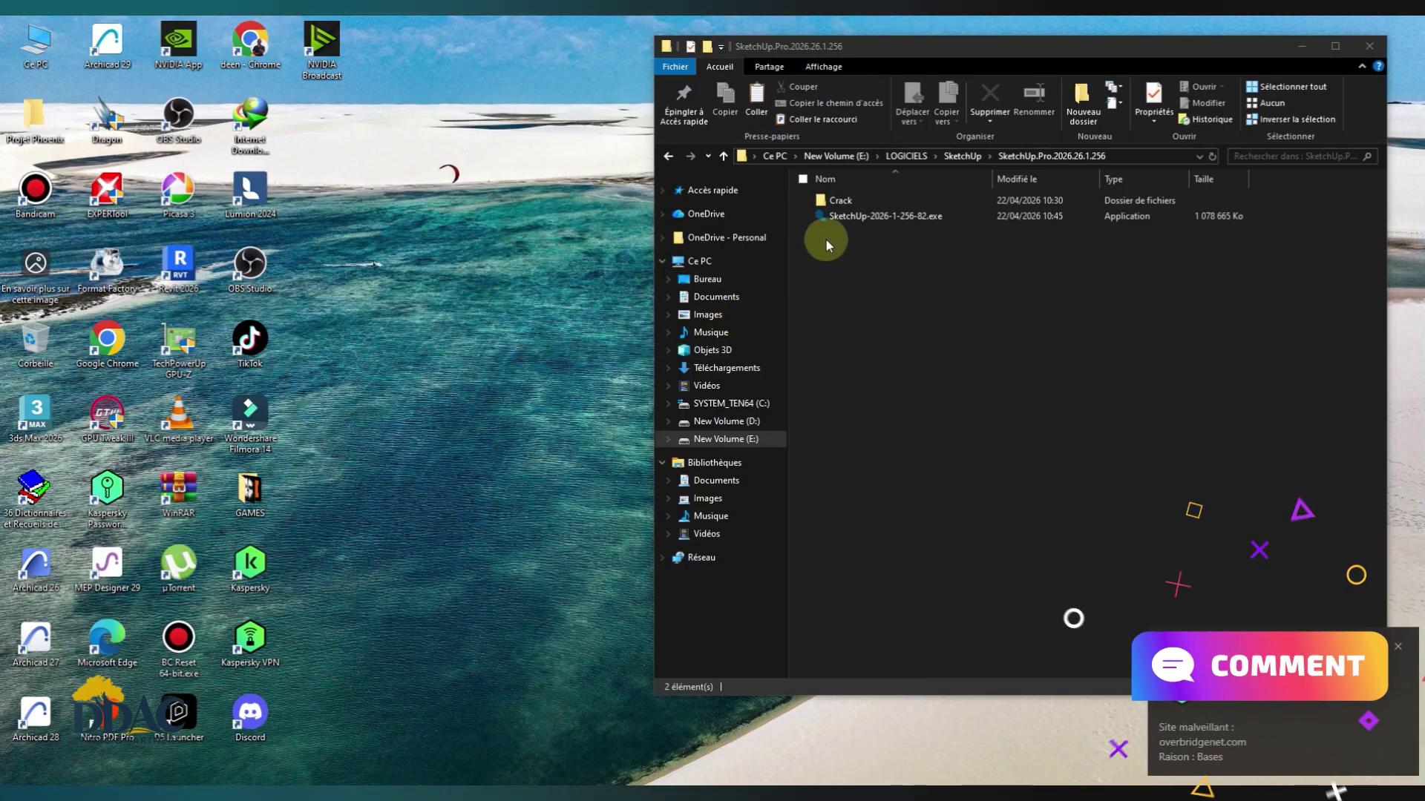
# - Launch the SketchUp-2026-1-256-82.exe installer from the SketchUp.Pro.2026.26.1.256 folder
pyautogui.click(883, 219)
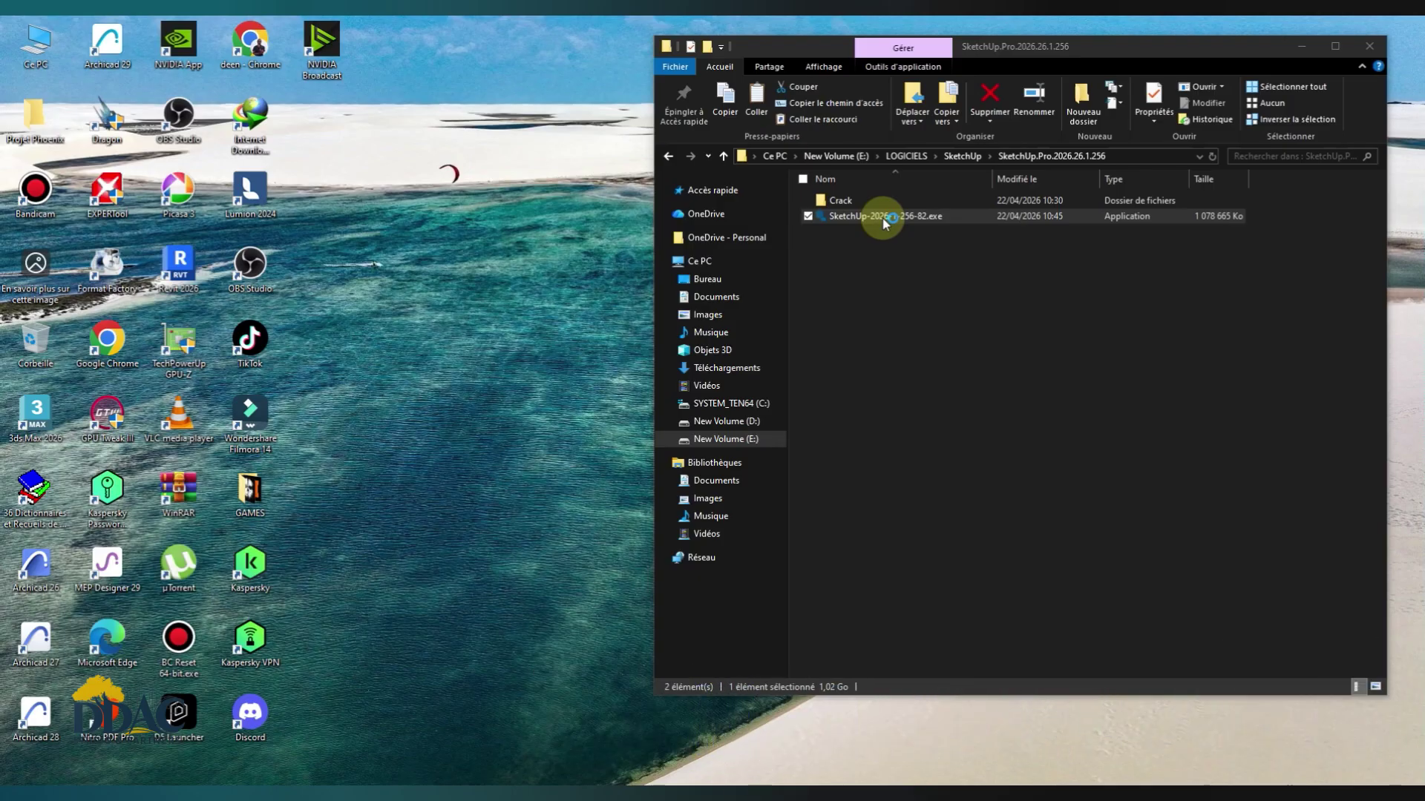
pyautogui.click(885, 223)
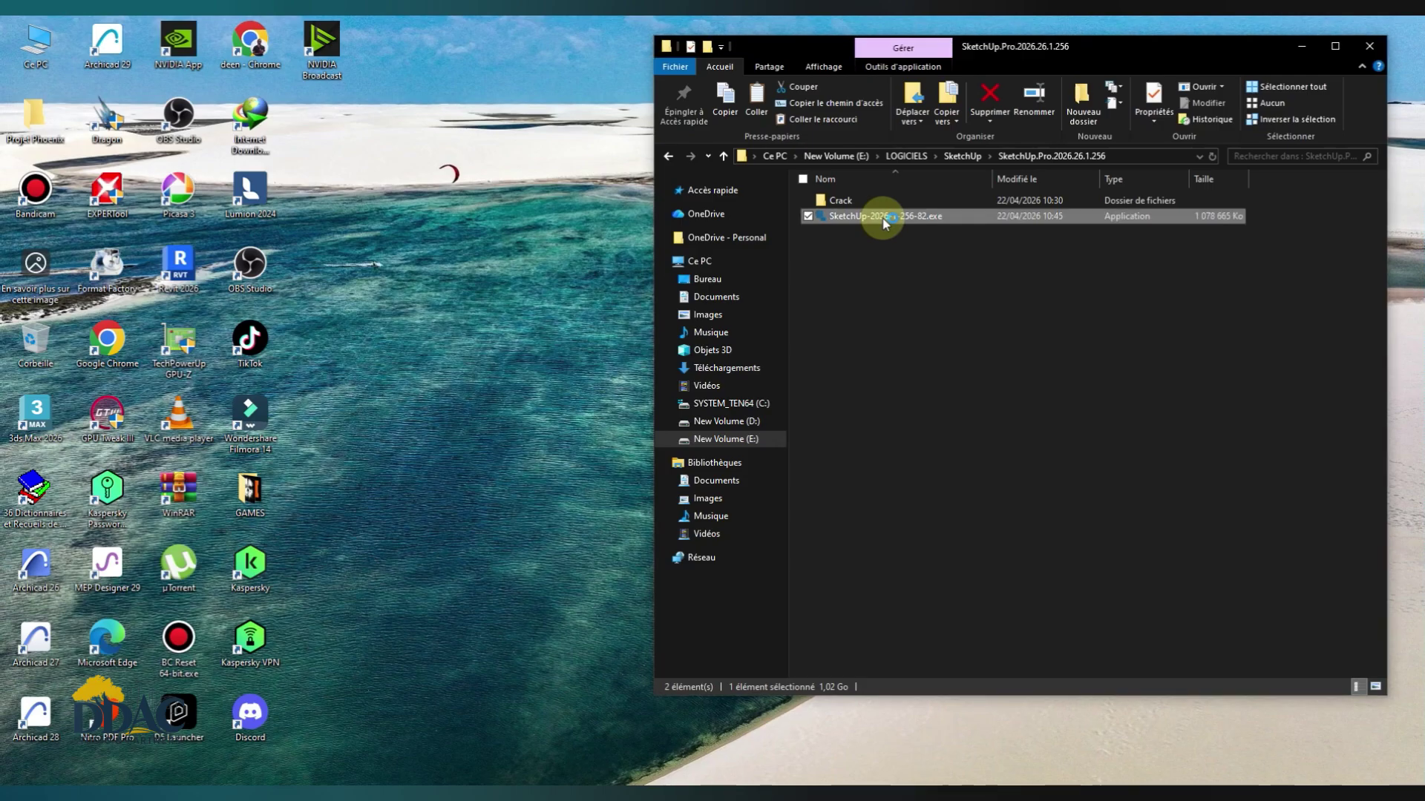
pyautogui.doubleClick(884, 224)
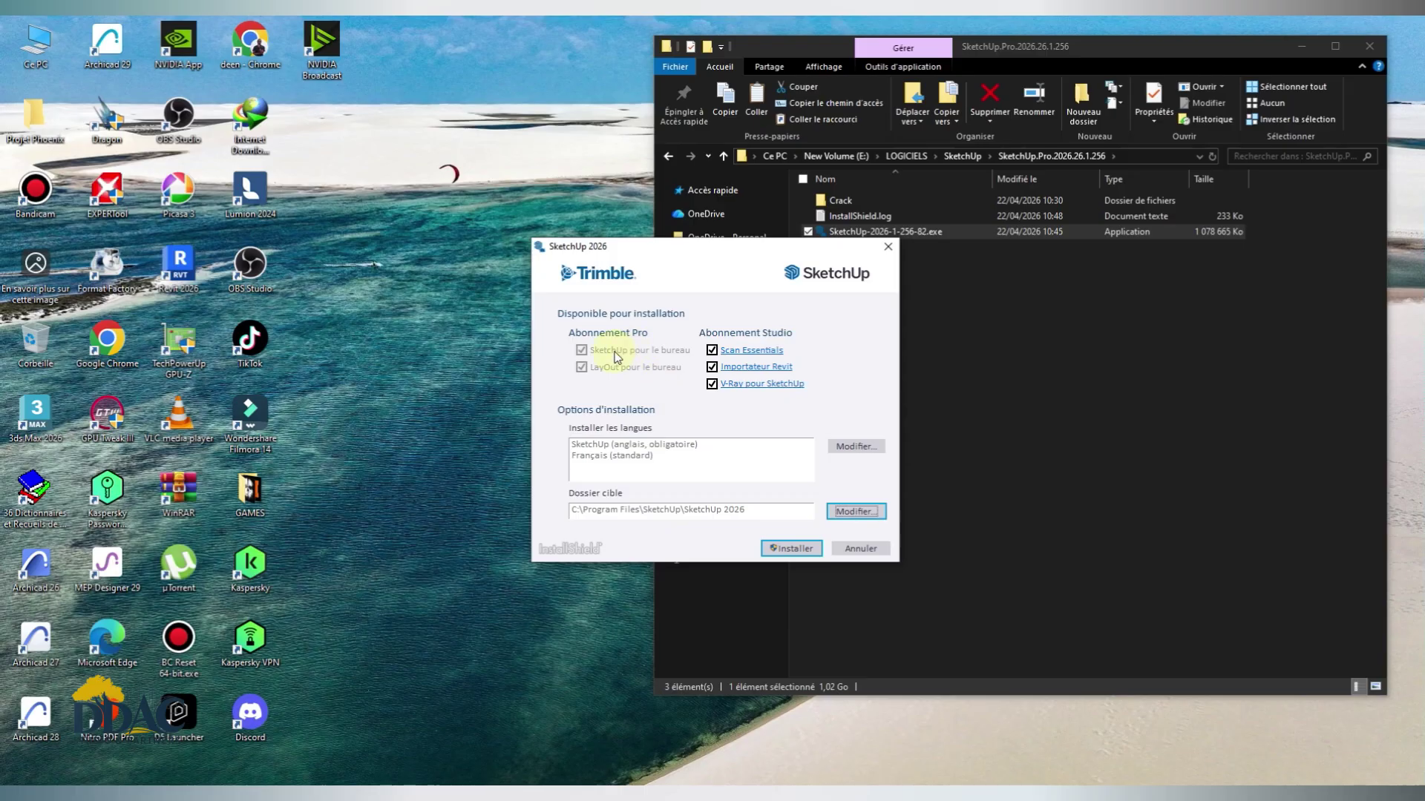
pyautogui.click(712, 350)
pyautogui.click(711, 367)
pyautogui.click(712, 385)
pyautogui.click(712, 350)
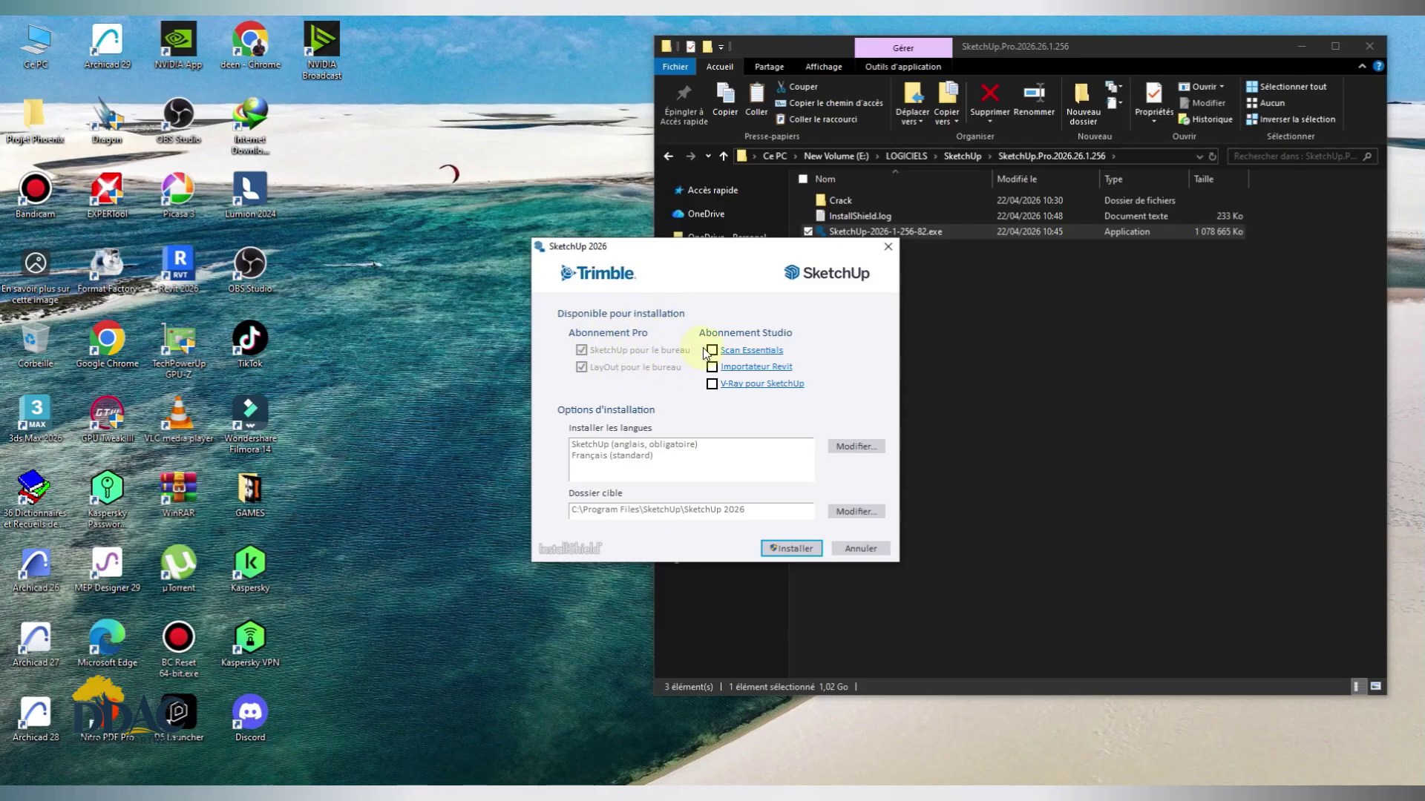
pyautogui.click(711, 366)
pyautogui.click(712, 384)
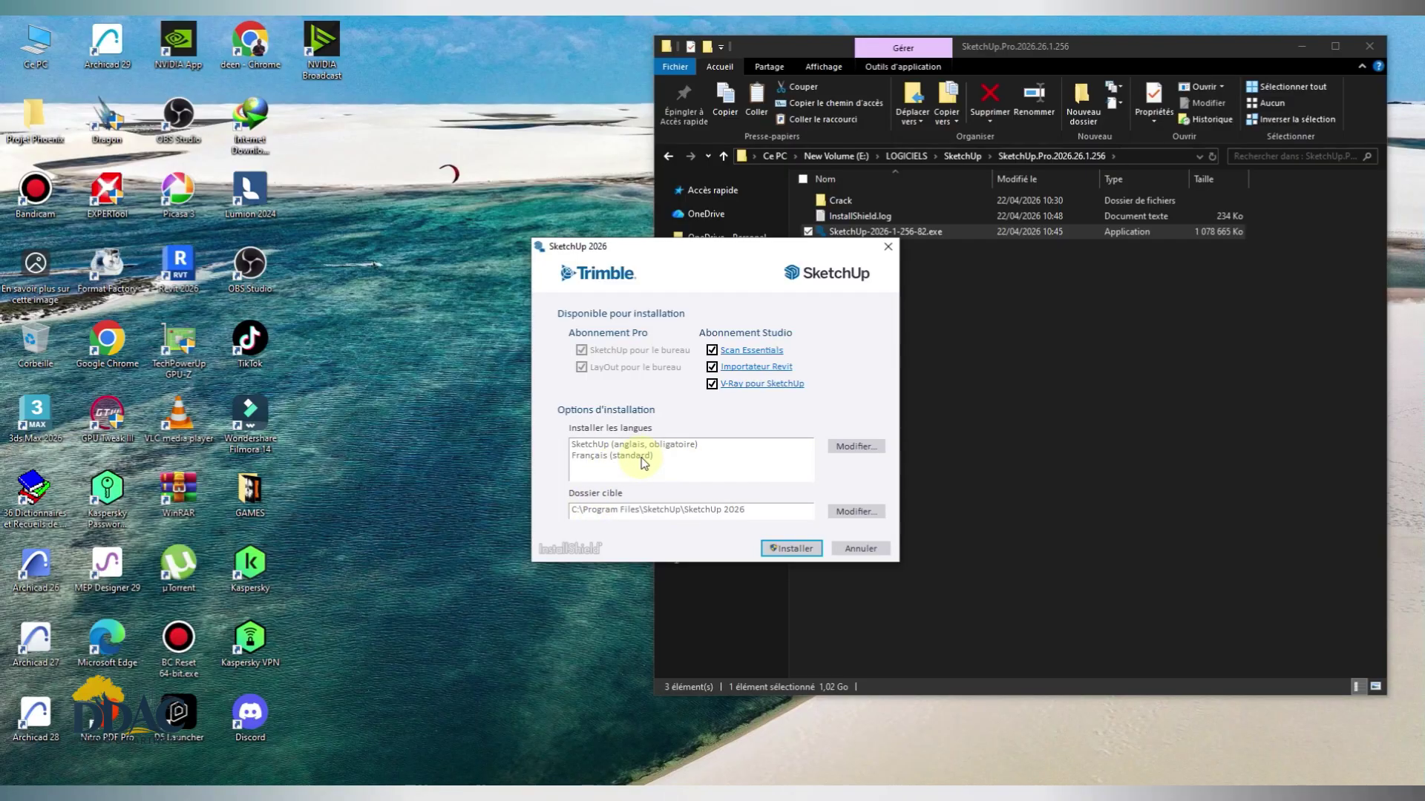
# - Install SketchUp 2026 with the selected components, decline the V-Ray download and finish the installer
pyautogui.click(791, 549)
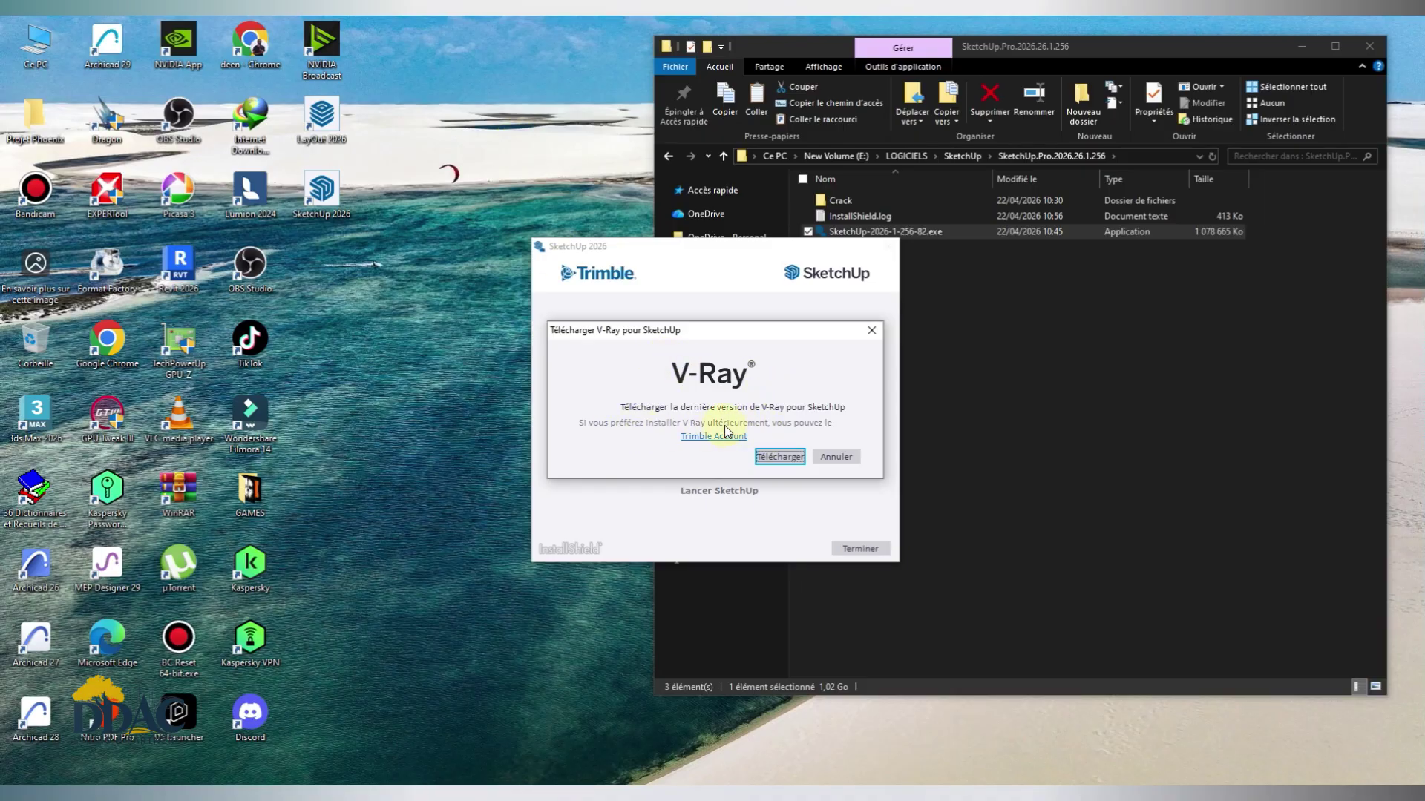
pyautogui.click(820, 457)
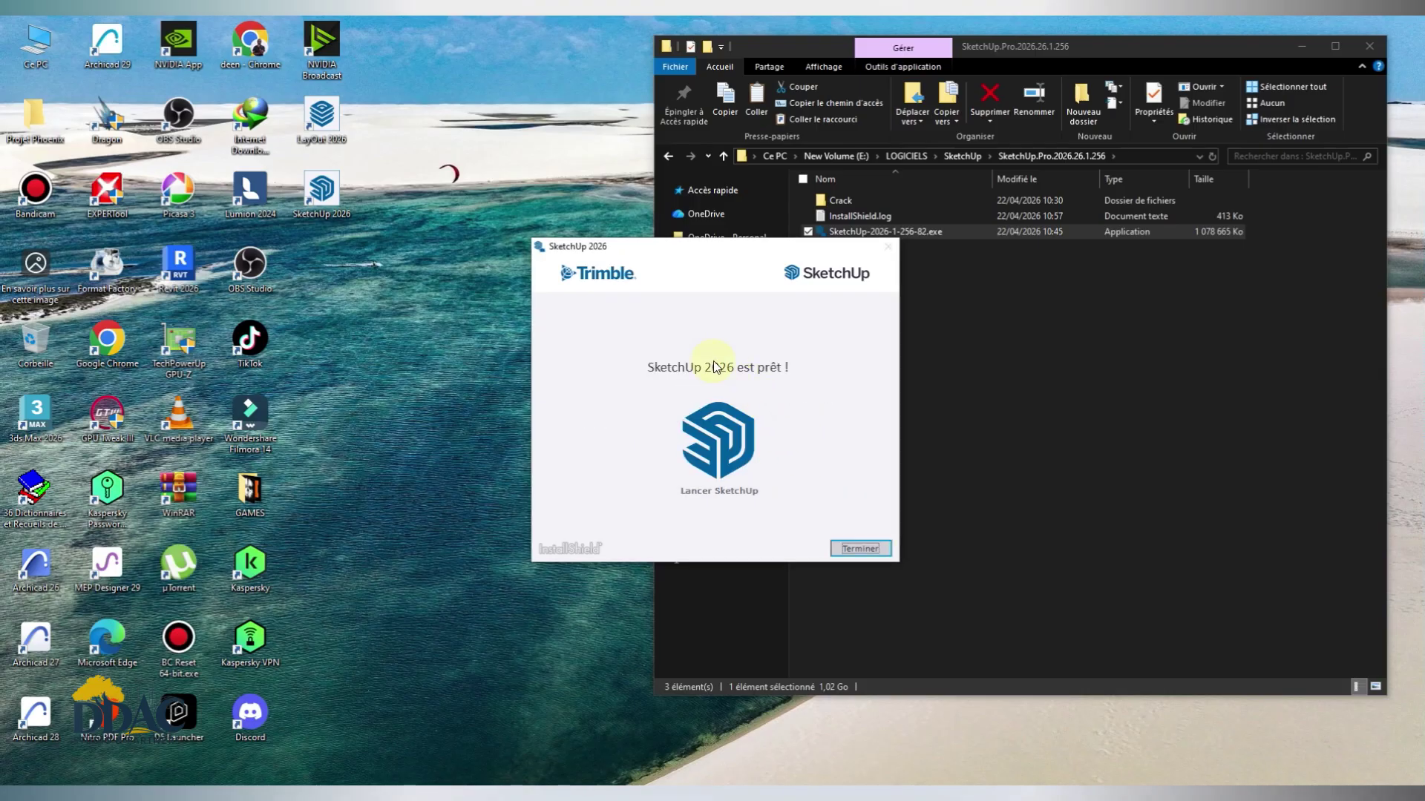
pyautogui.click(860, 550)
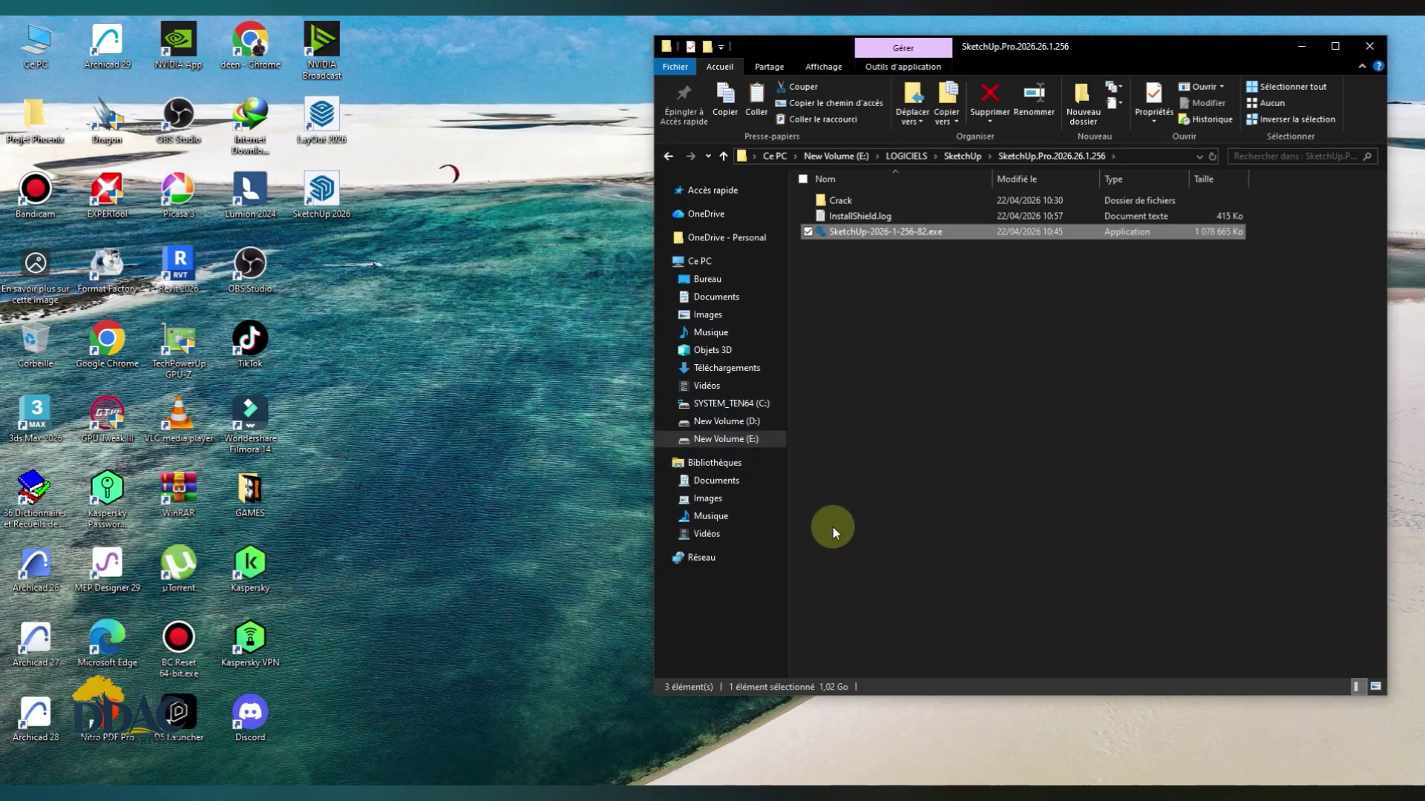
# - Copy LayOut.exe from the Crack folder
pyautogui.doubleClick(827, 202)
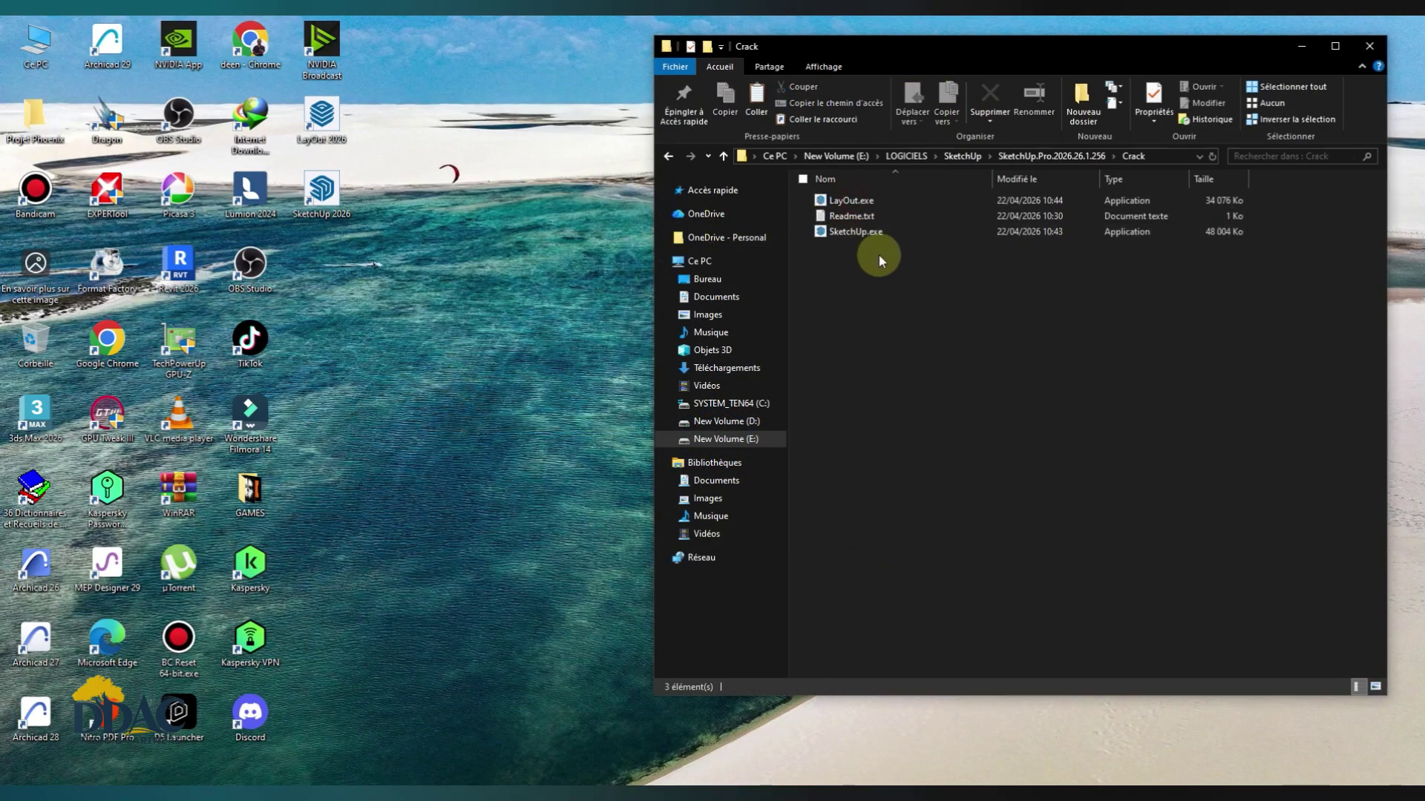
pyautogui.click(857, 201)
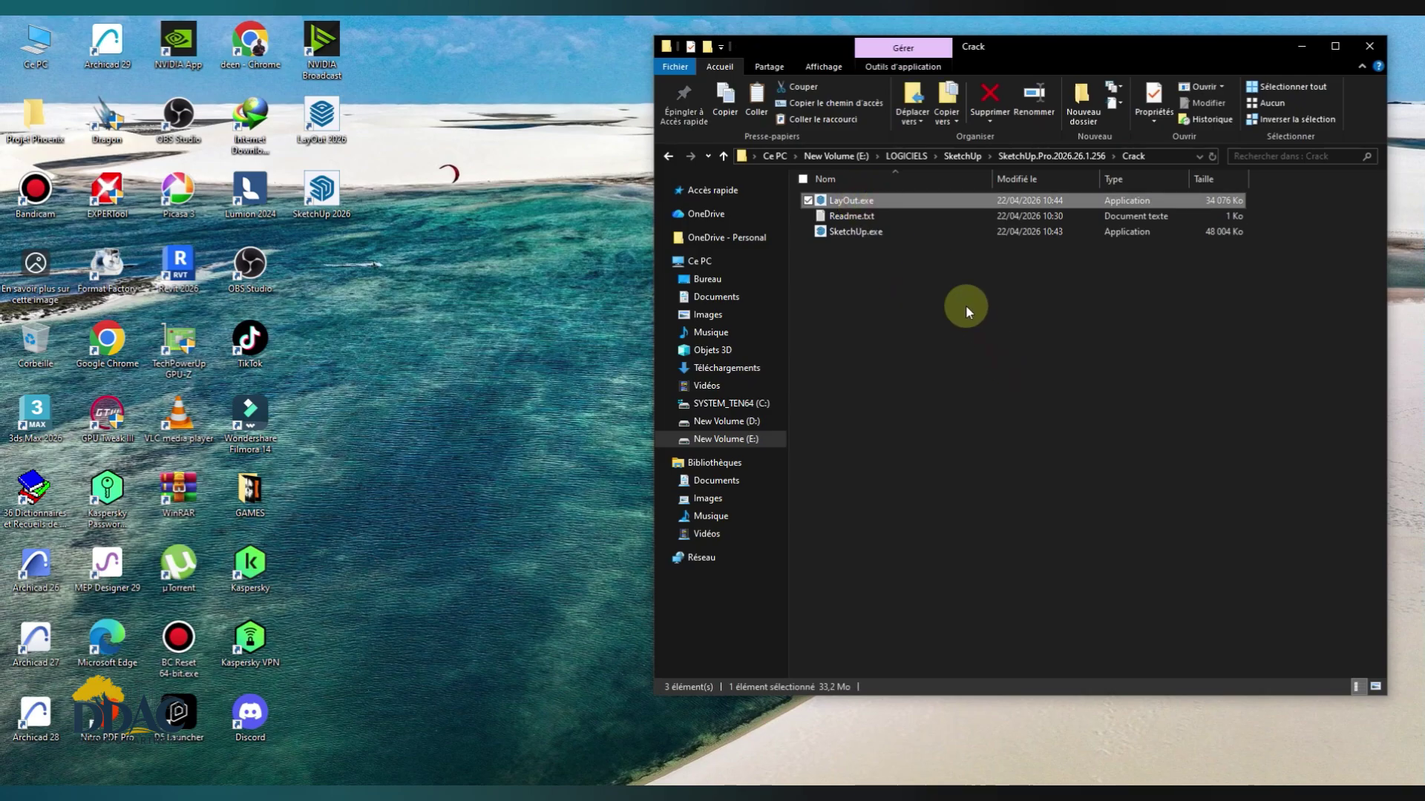
pyautogui.press('Down')
pyautogui.press('Down')
pyautogui.click(858, 199)
pyautogui.rightClick(865, 203)
pyautogui.click(911, 497)
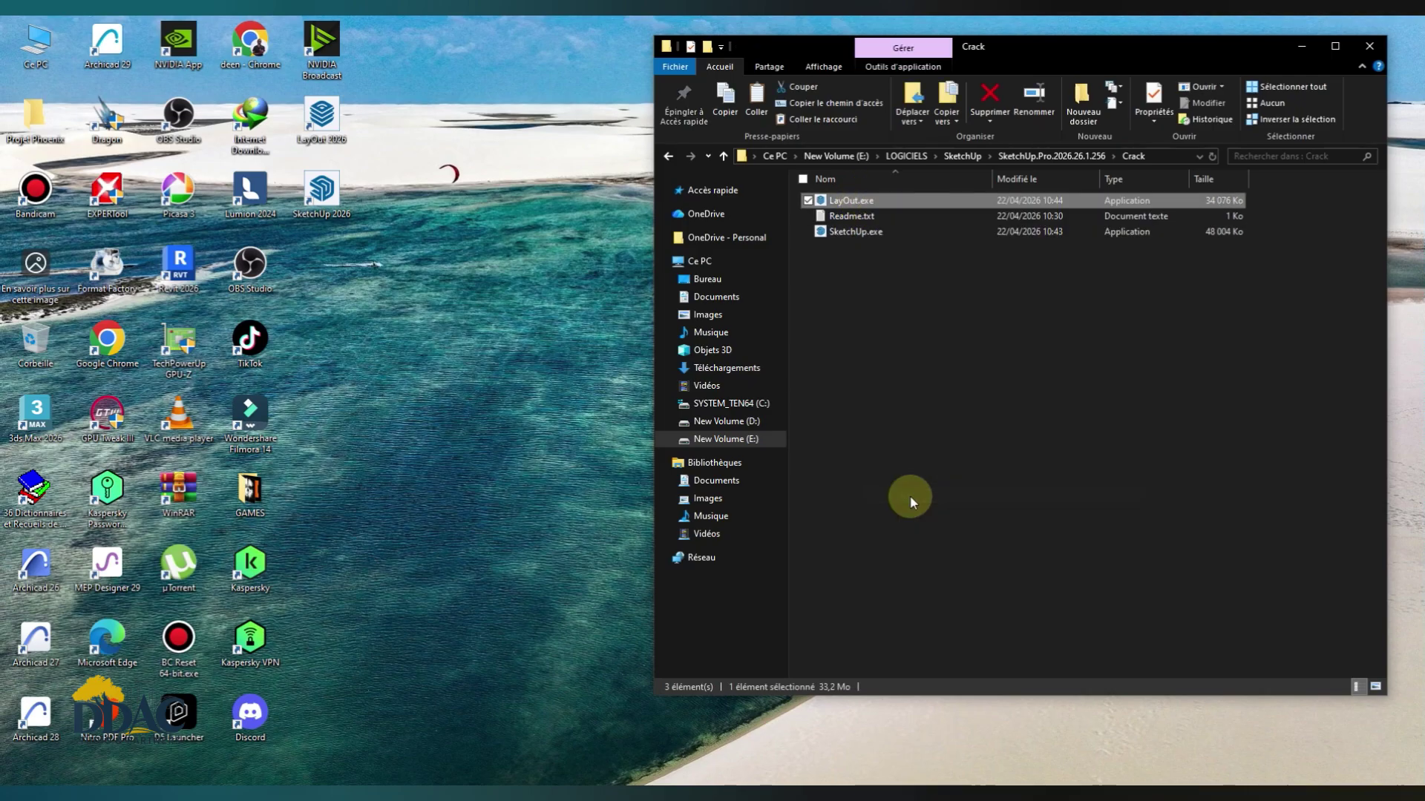
# - Open the LayOut 2026 shortcut's file location, replace LayOut.exe there with the copied file and close the folder
pyautogui.rightClick(325, 118)
pyautogui.click(386, 190)
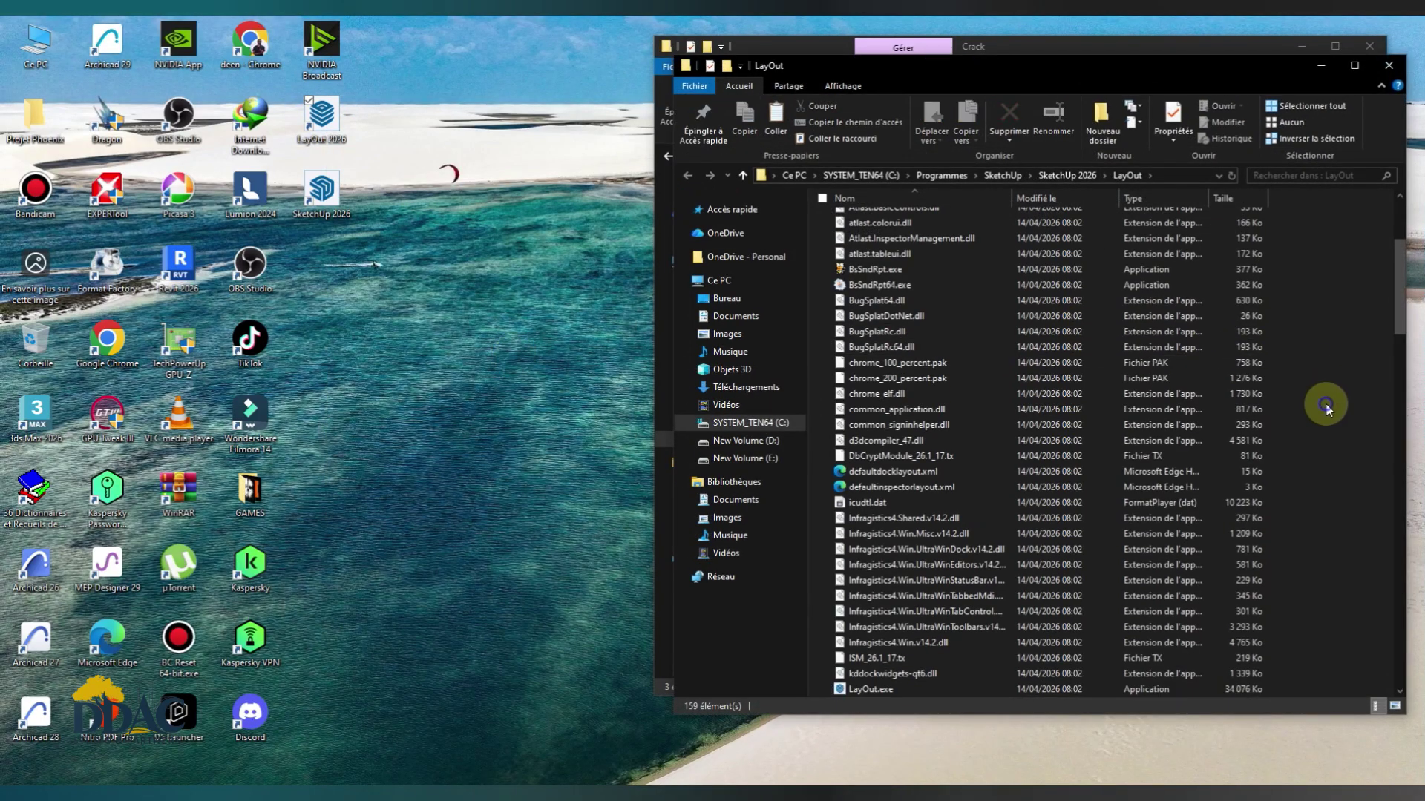
pyautogui.rightClick(1323, 405)
pyautogui.click(1289, 507)
pyautogui.click(690, 301)
pyautogui.click(698, 319)
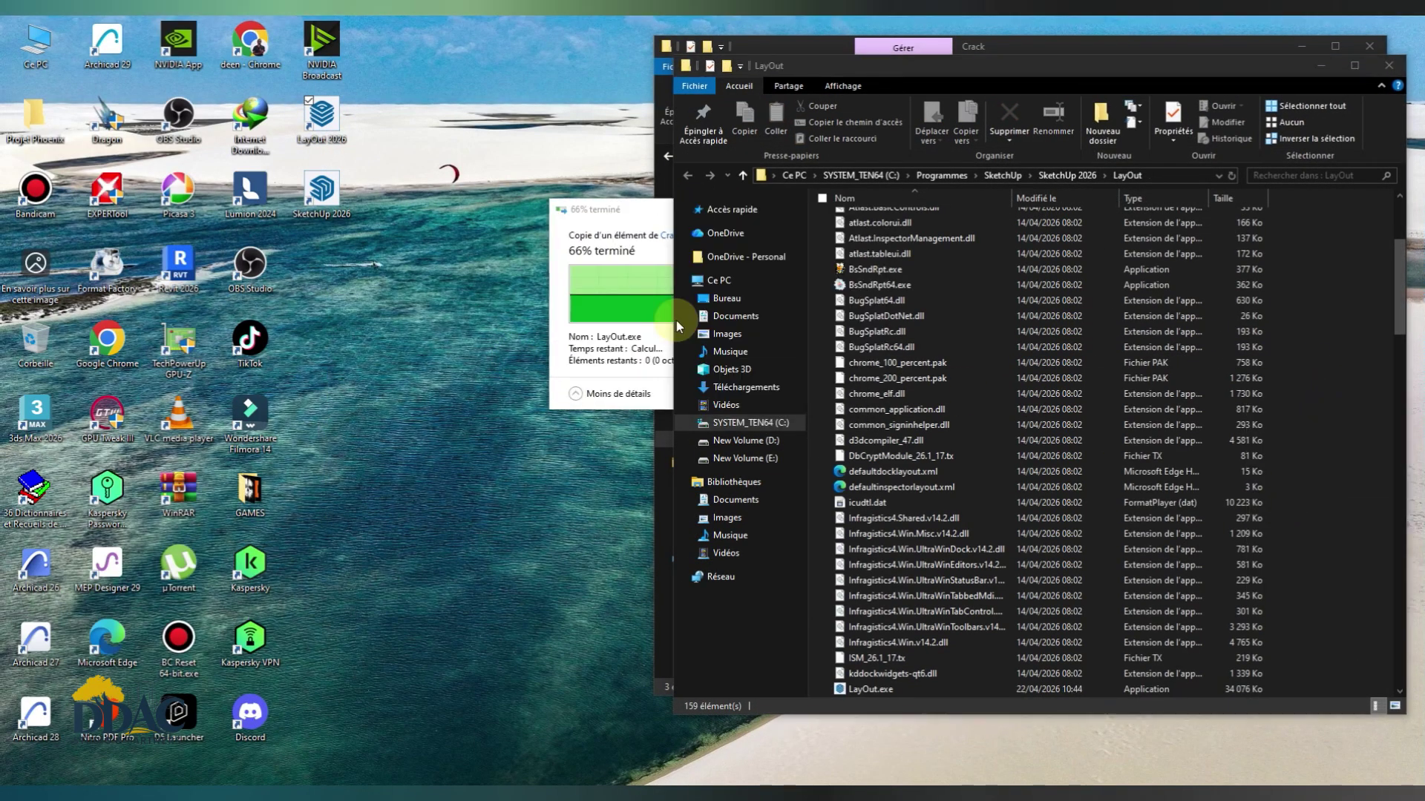
pyautogui.click(1389, 66)
# - Replace SketchUp.exe in the SketchUp 2026 shortcut's file location with the Crack folder's copy, close the folder and refresh the desktop
pyautogui.click(846, 232)
pyautogui.rightClick(850, 232)
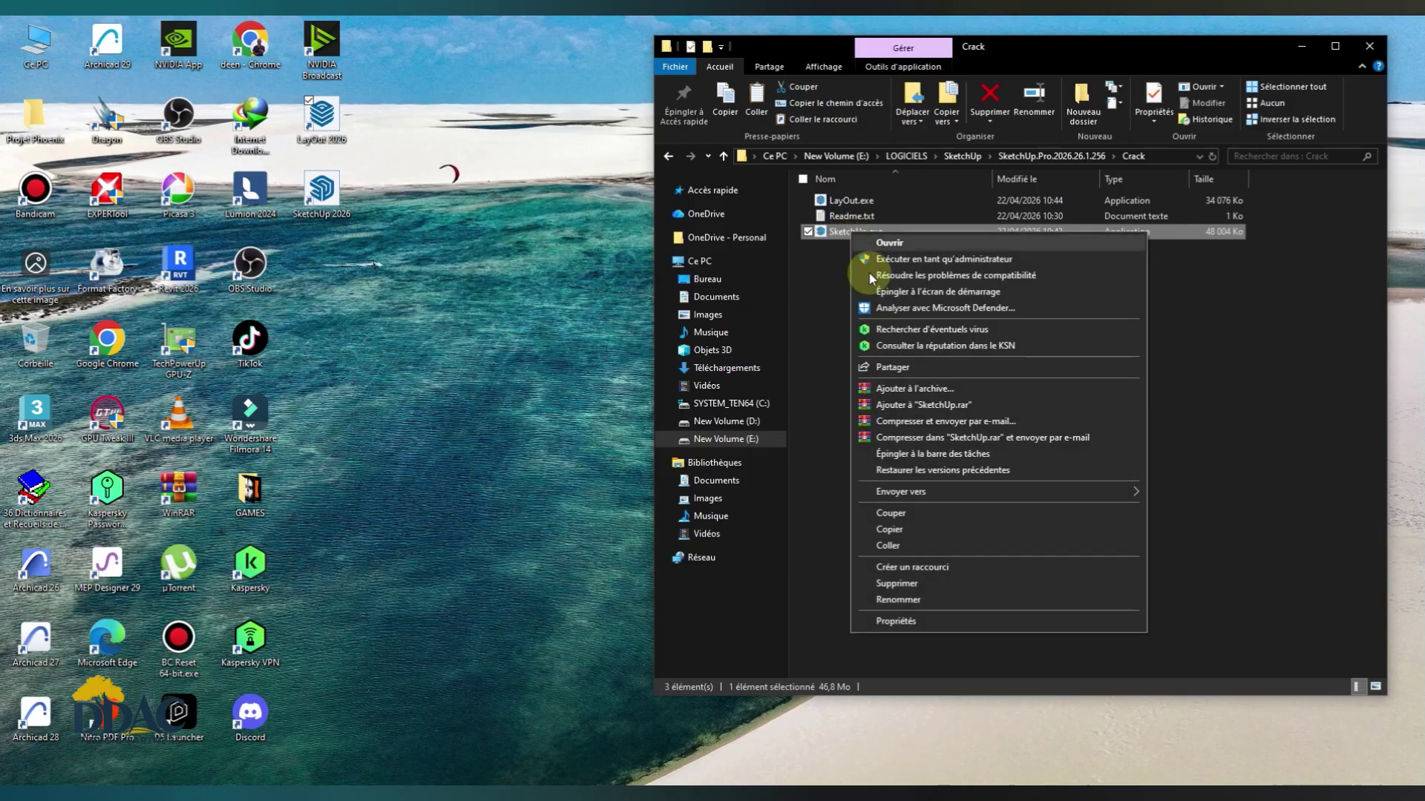
pyautogui.click(895, 531)
pyautogui.rightClick(327, 198)
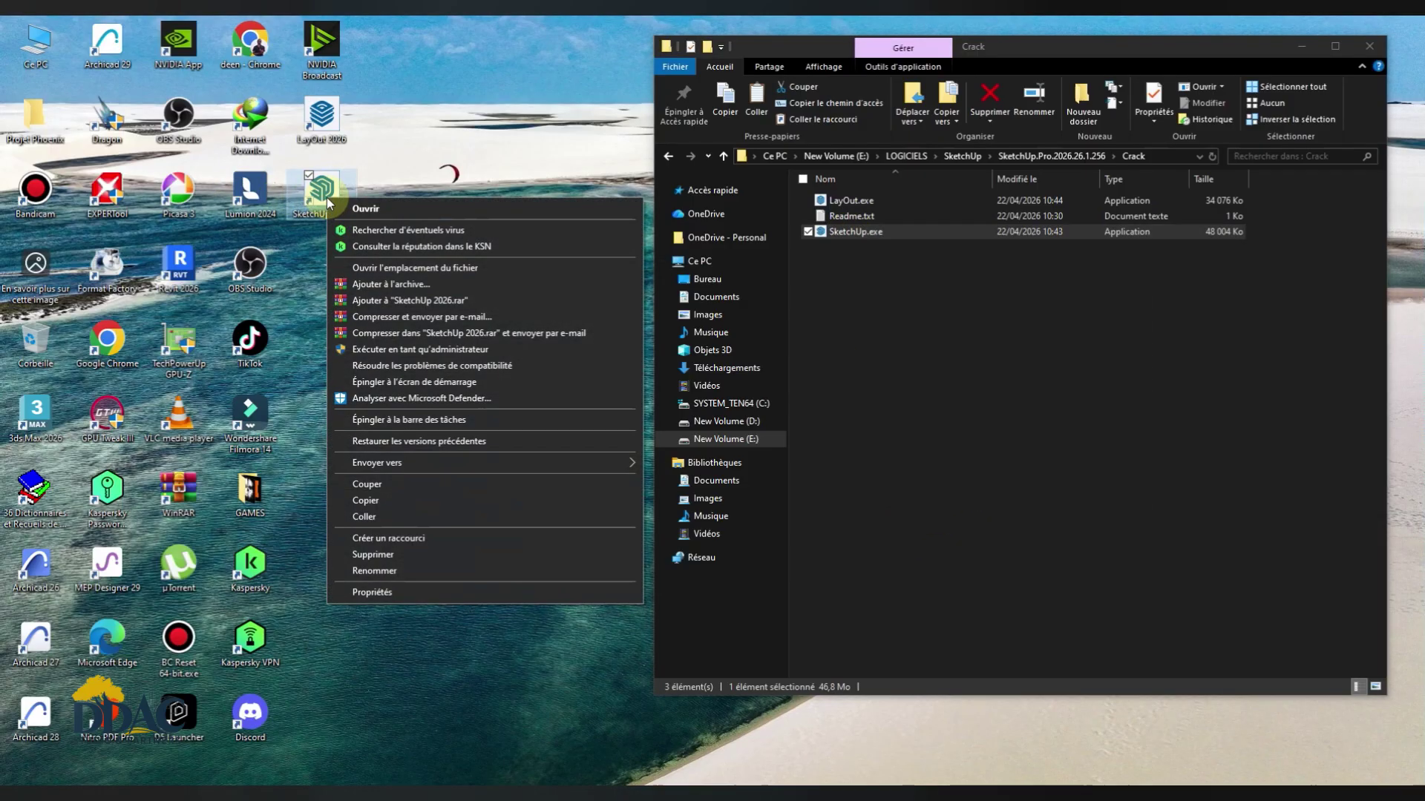
pyautogui.click(406, 270)
pyautogui.rightClick(667, 322)
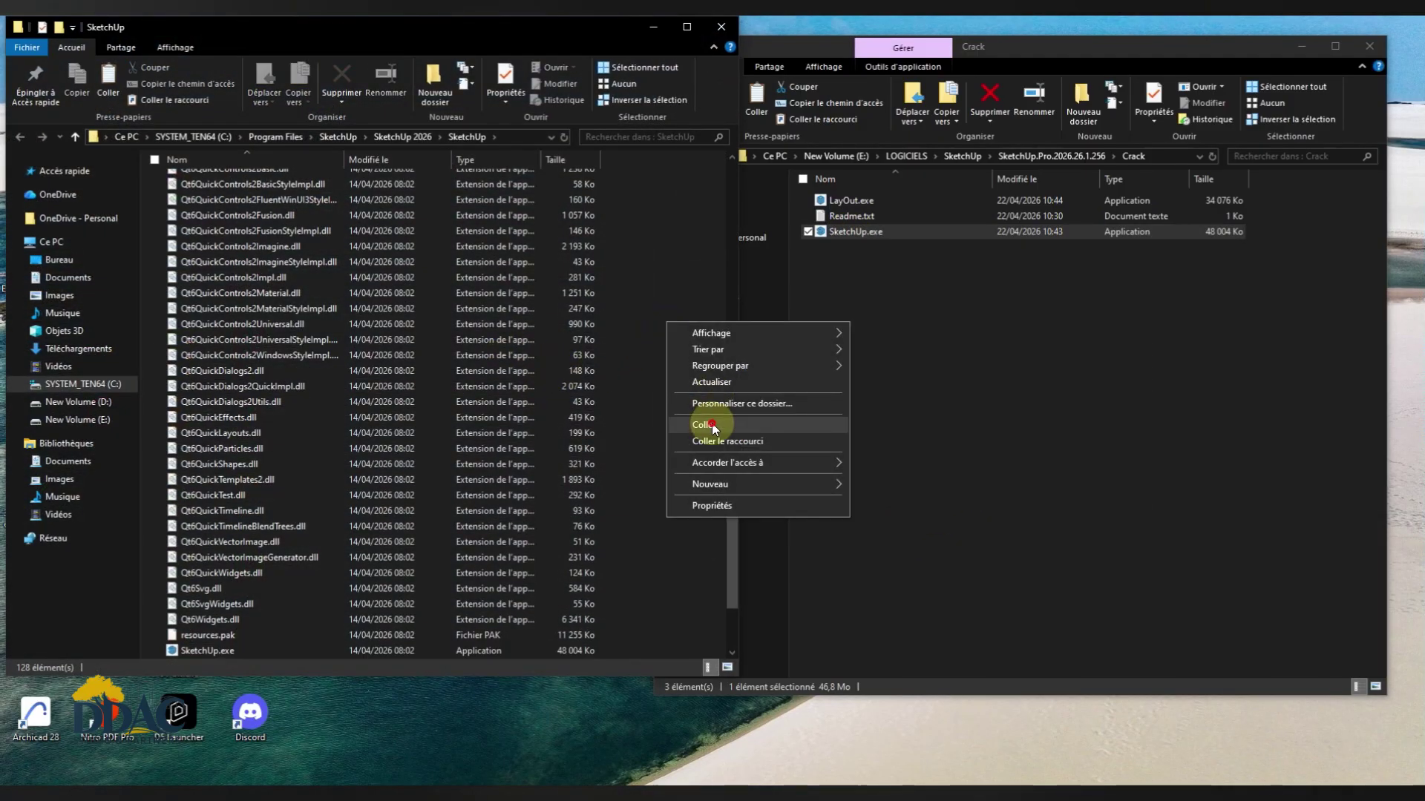
pyautogui.click(711, 423)
pyautogui.click(701, 305)
pyautogui.click(672, 318)
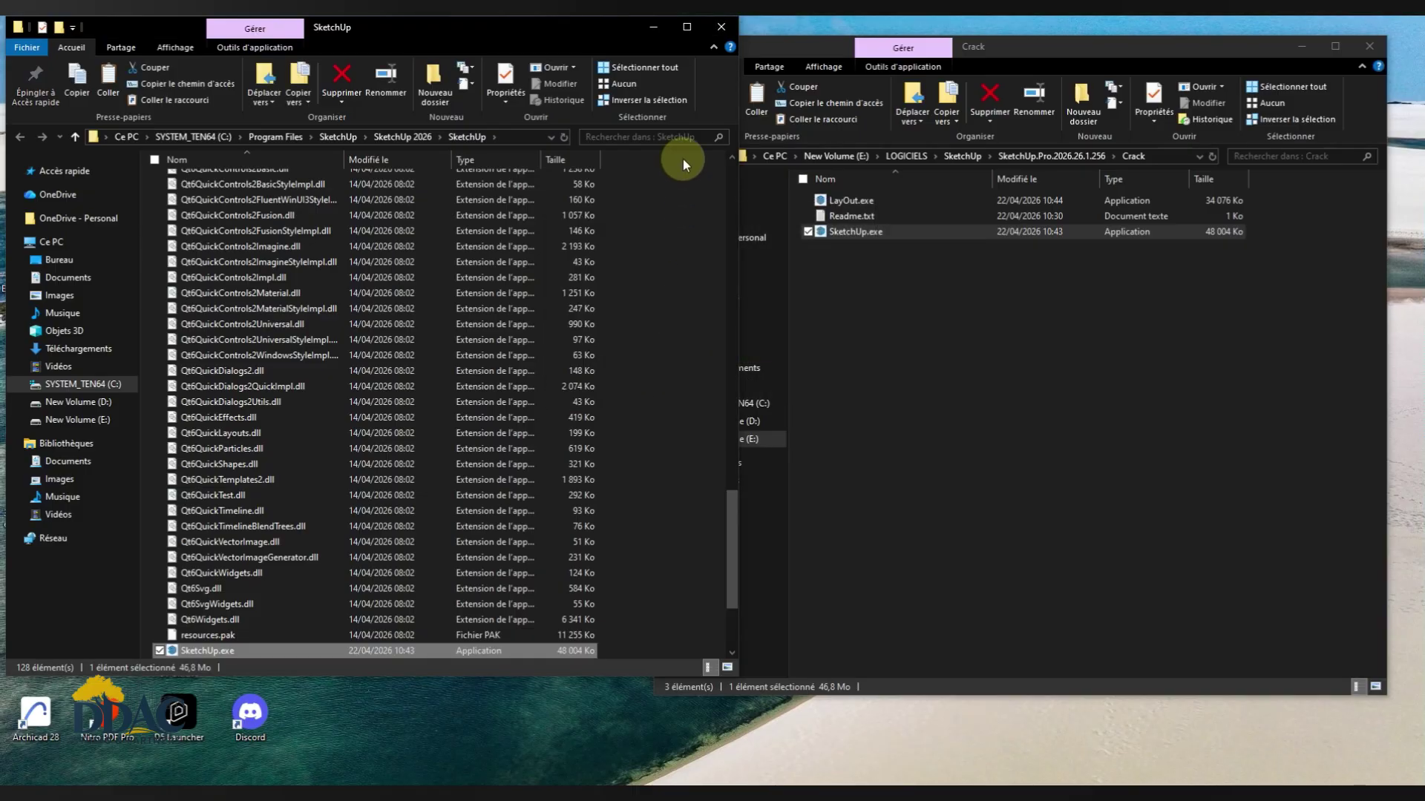
pyautogui.click(721, 27)
pyautogui.rightClick(535, 211)
pyautogui.click(567, 254)
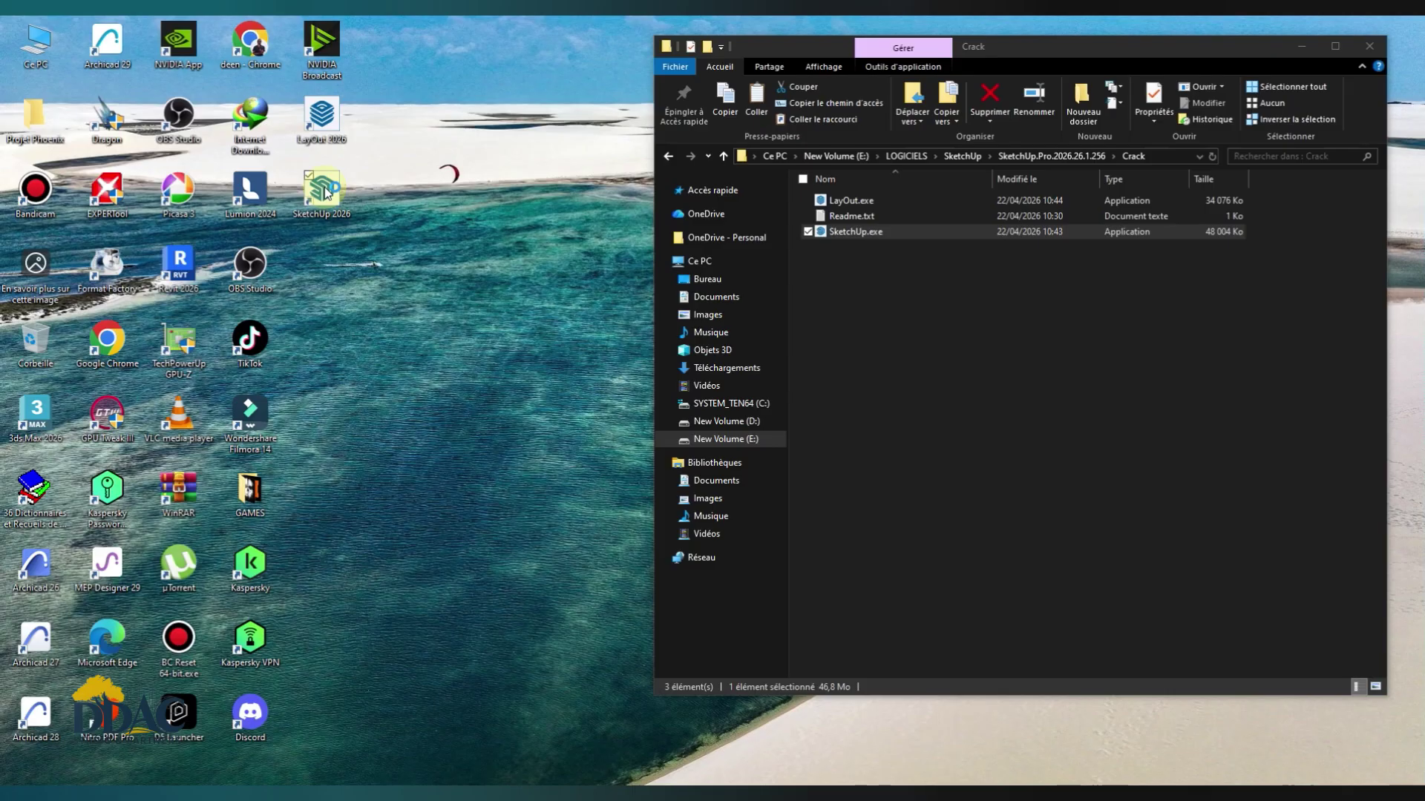
# - Run SketchUp.exe anyway from the SmartScreen warning's additional information
pyautogui.click(646, 314)
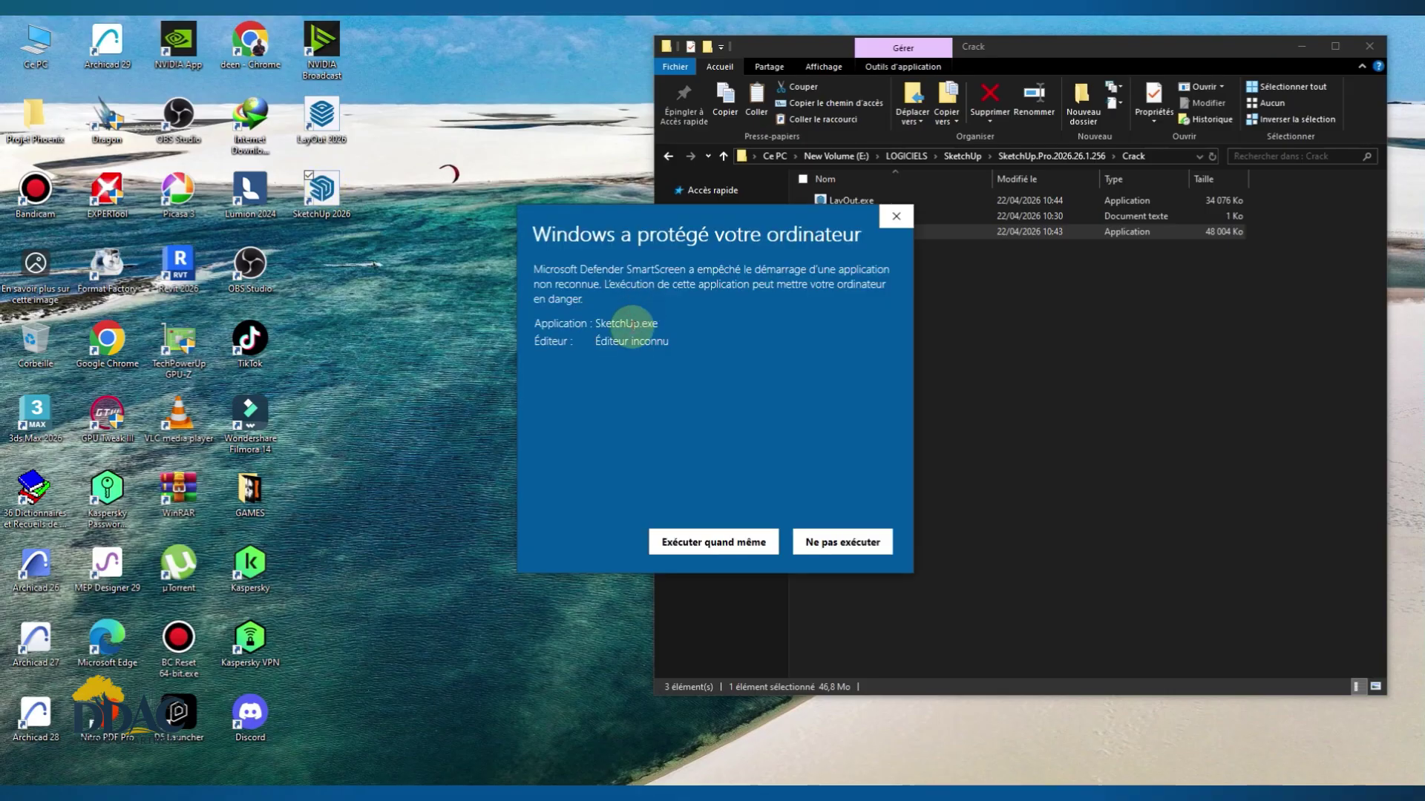
pyautogui.click(695, 542)
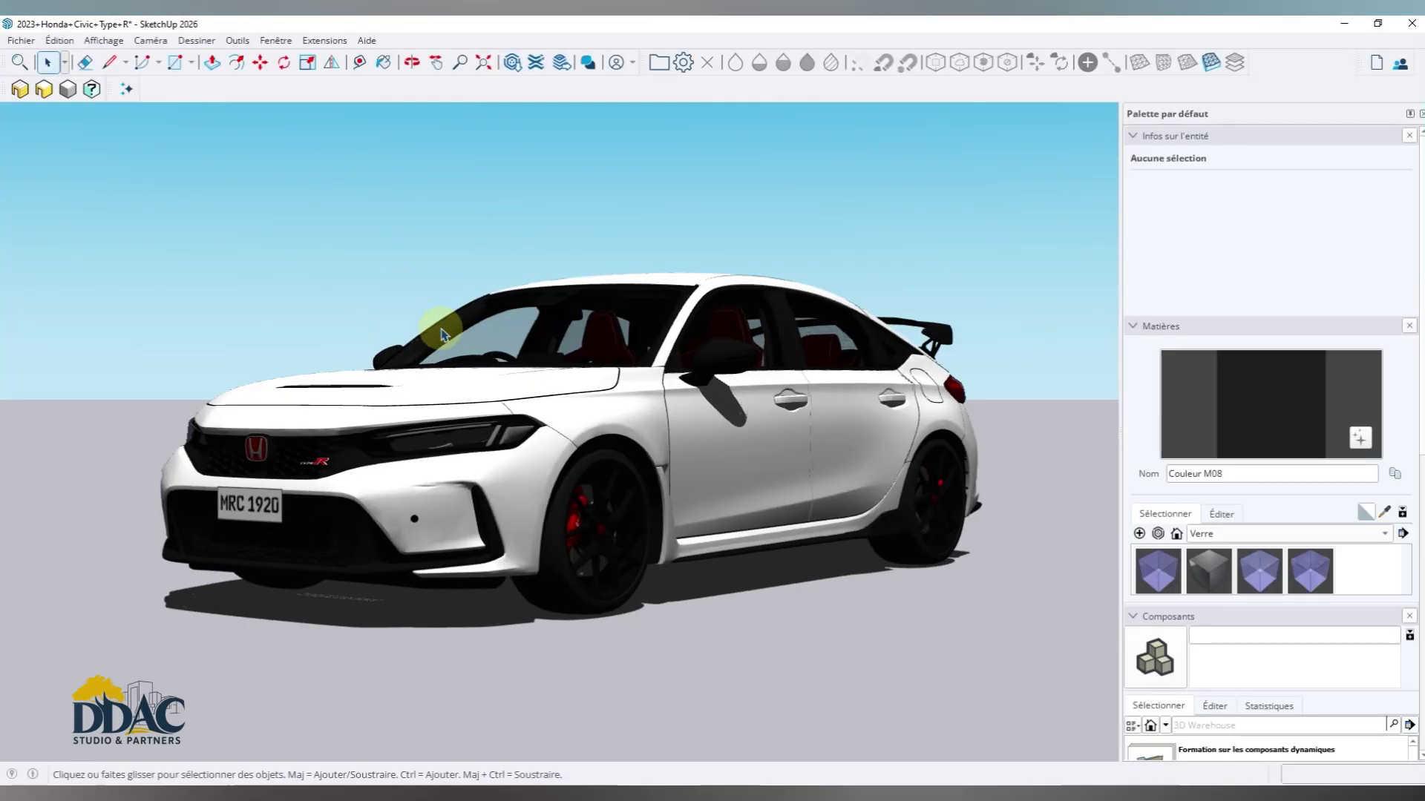
# - Examine the 2023 Honda Civic Type R model and close SketchUp
pyautogui.scroll(-3, 468, 332)
pyautogui.scroll(3, 427, 282)
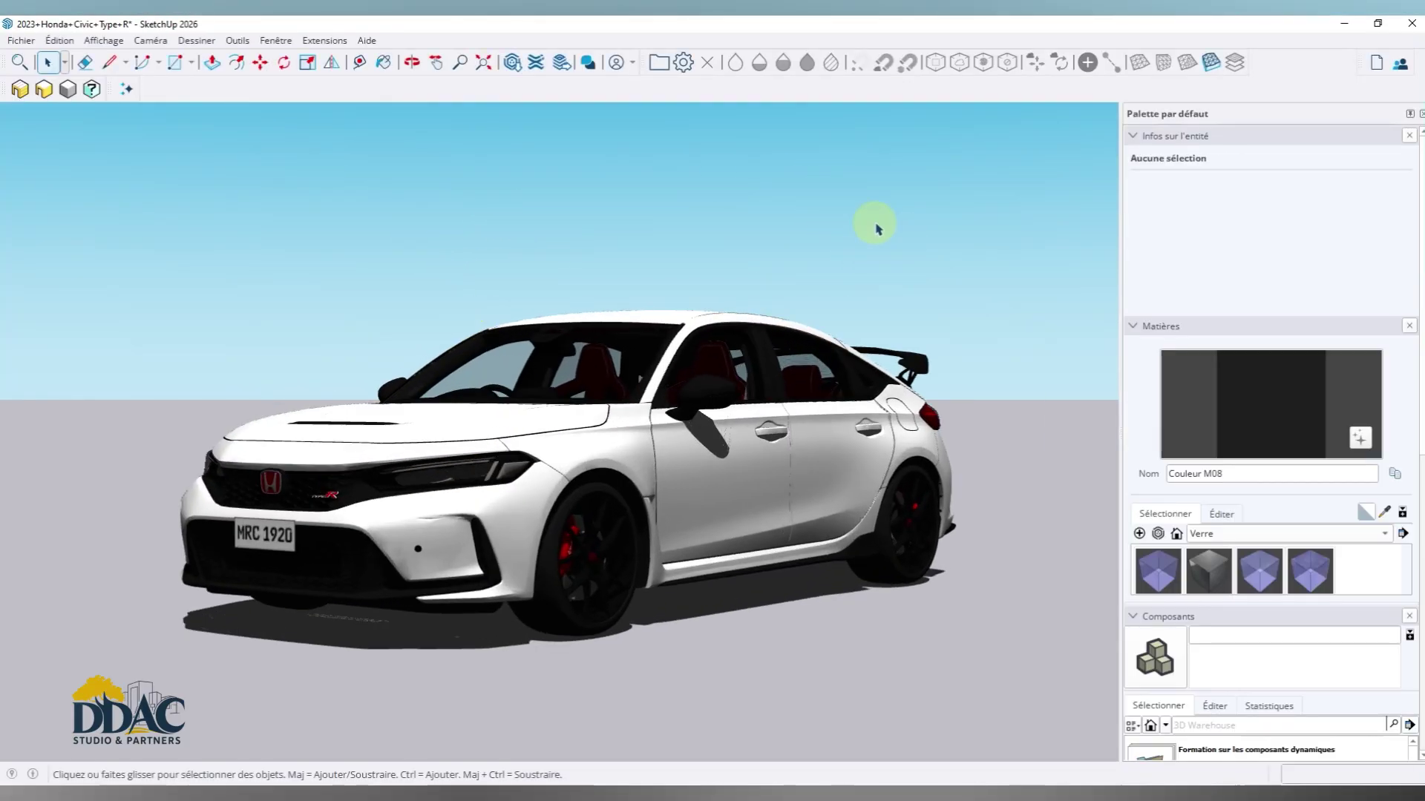
pyautogui.click(1412, 23)
pyautogui.click(792, 422)
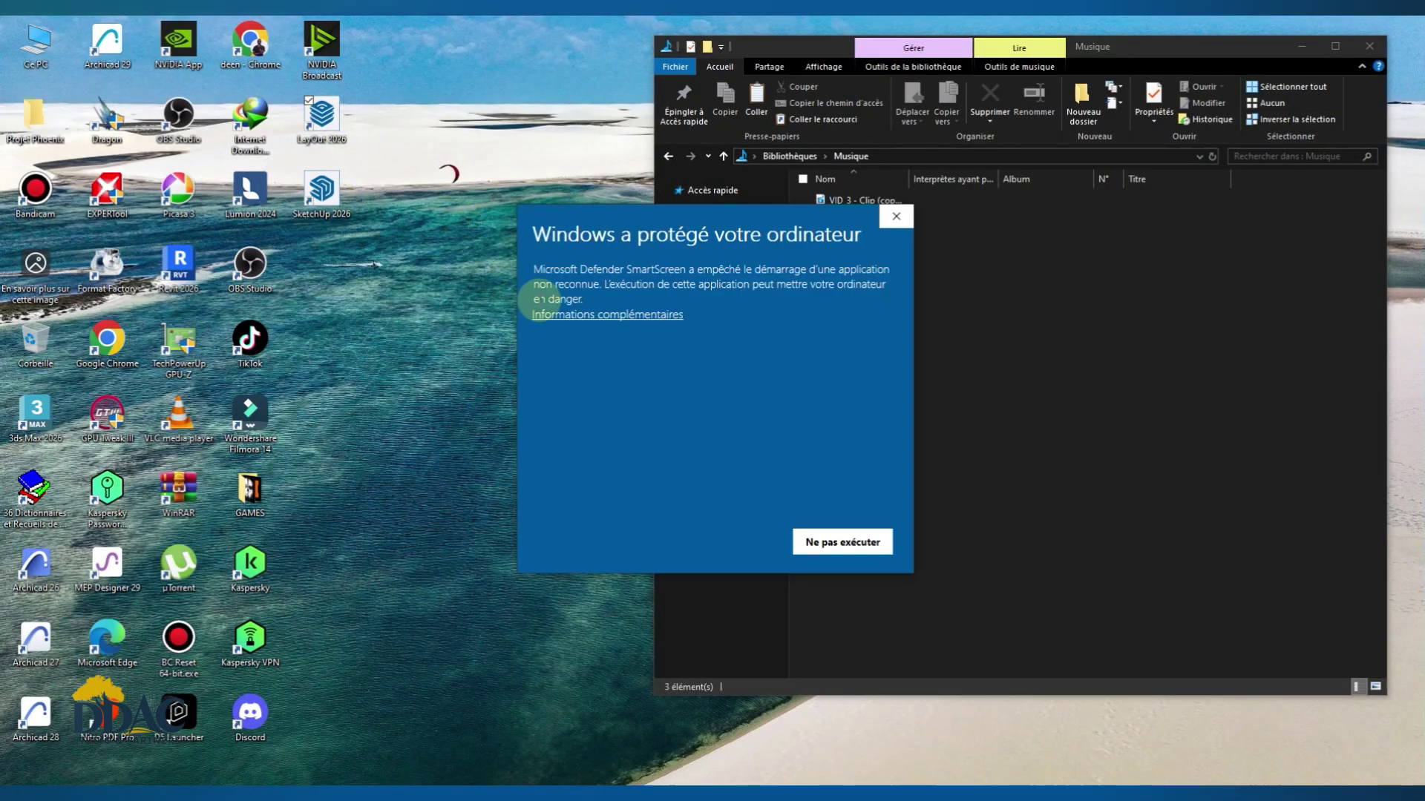
# - Run LayOut anyway despite the SmartScreen warning and create a new document from the first A3 Paysage template
pyautogui.click(549, 312)
pyautogui.click(701, 540)
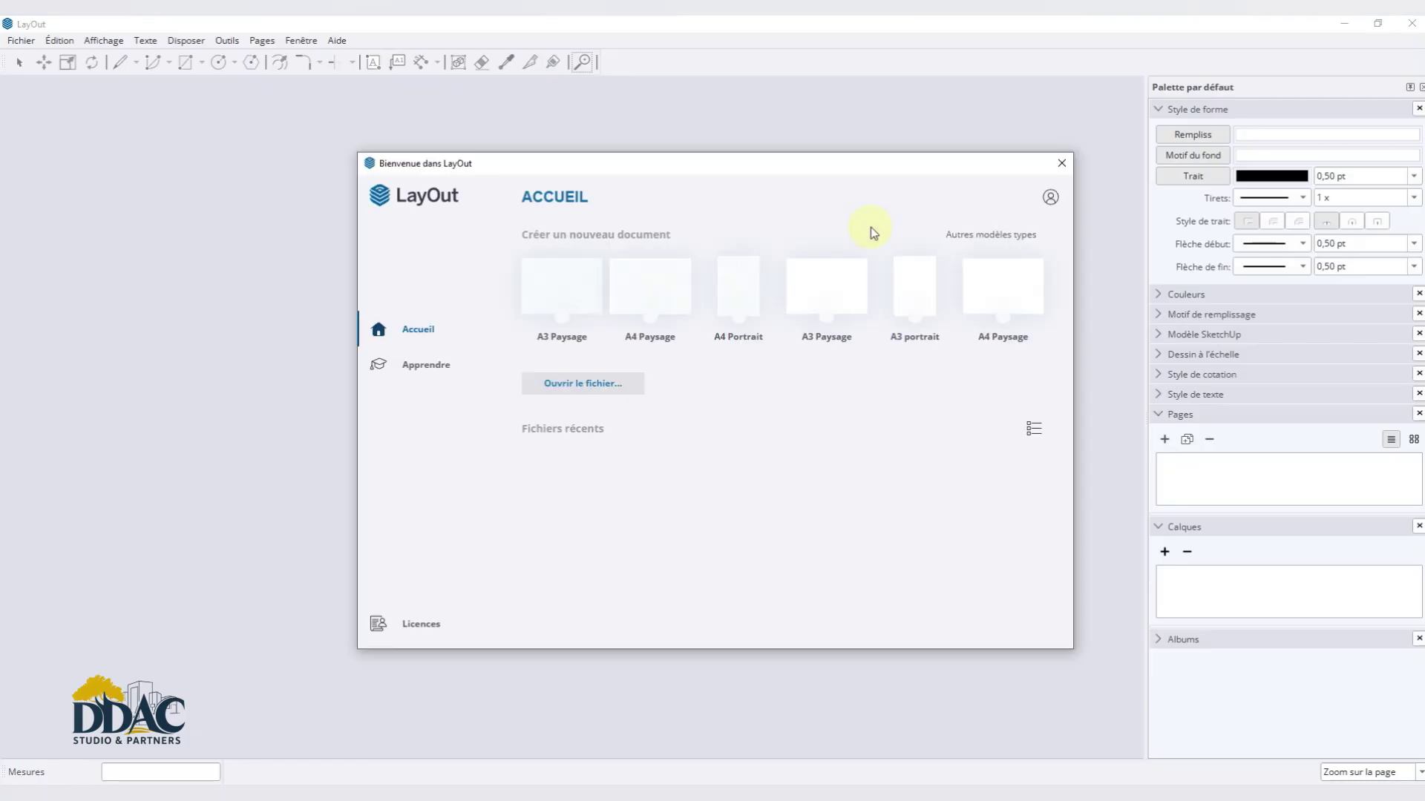
pyautogui.click(568, 309)
pyautogui.scroll(-1, 811, 327)
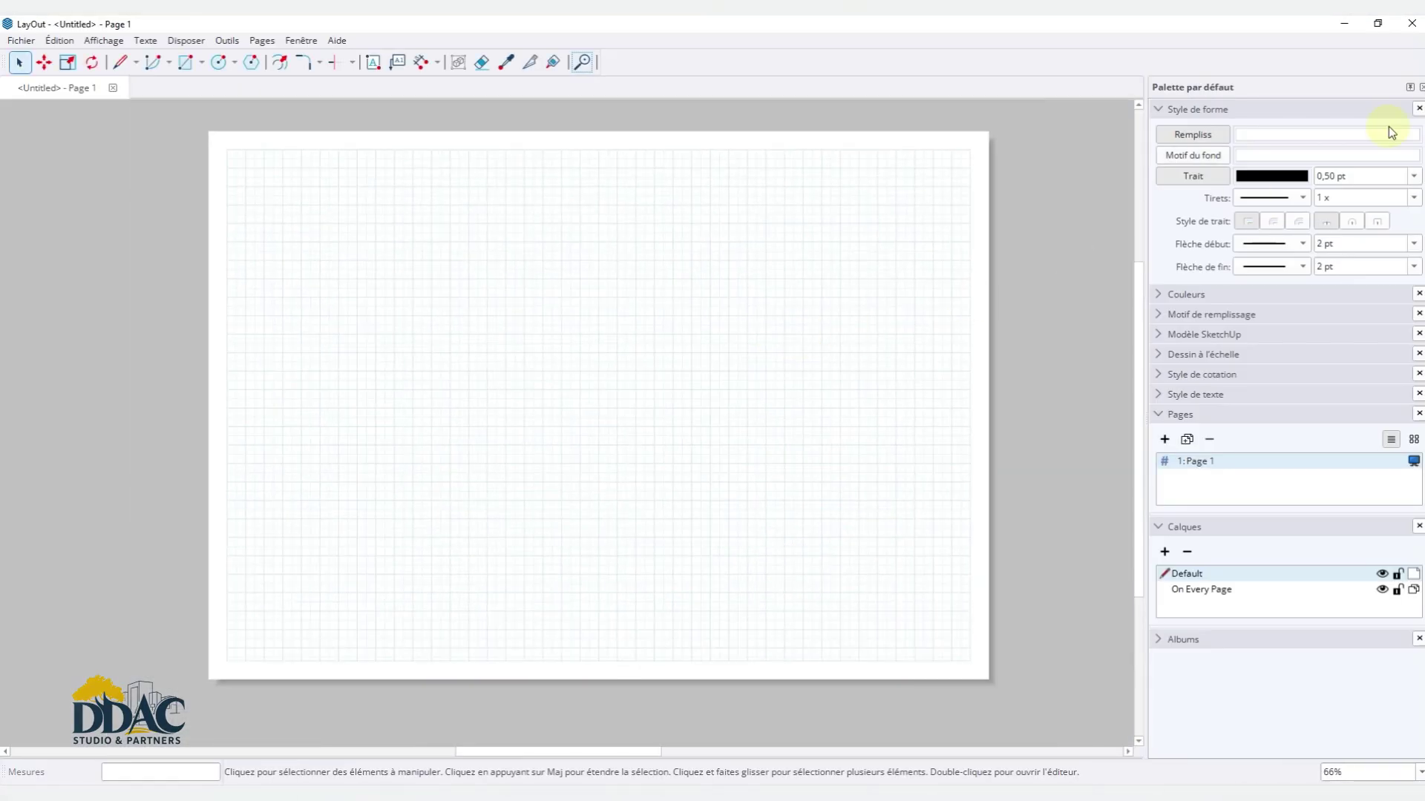